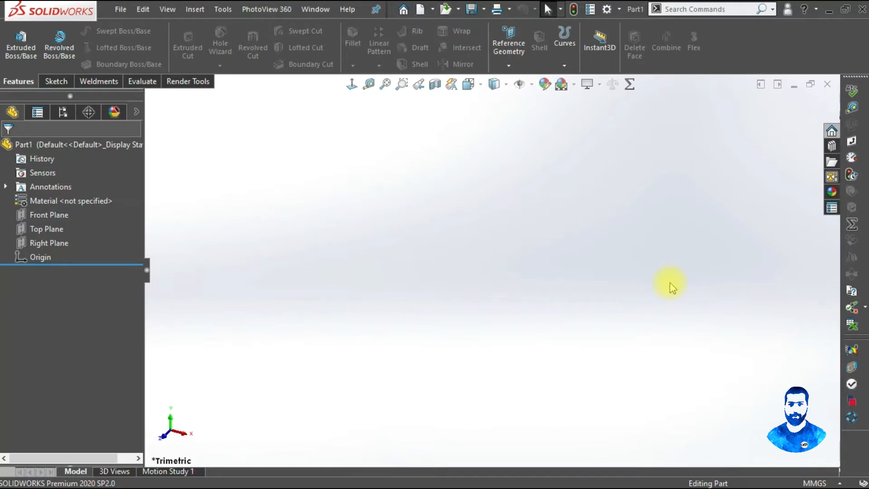
Assign the Titanium Ti-8Al-1Mo-1V material from the Titanium Alloys category to the part.
{"action": "right_click", "coordinate": [83, 201]}
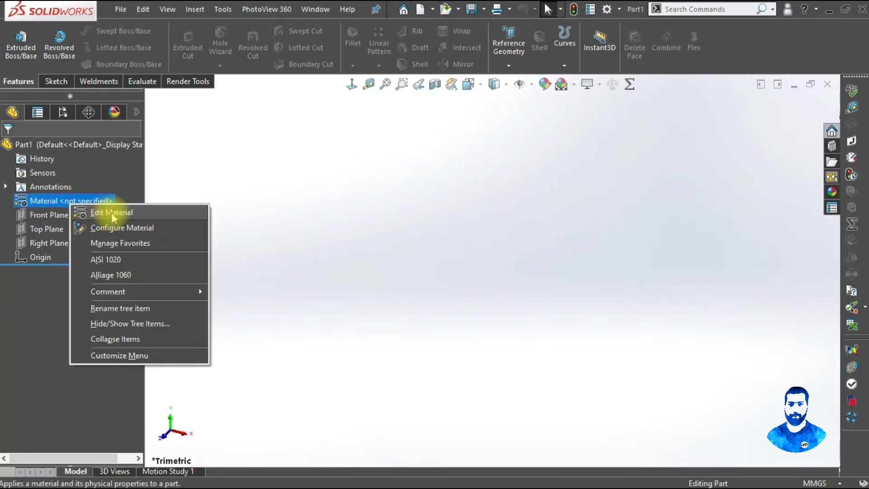
{"action": "left_click", "coordinate": [112, 216]}
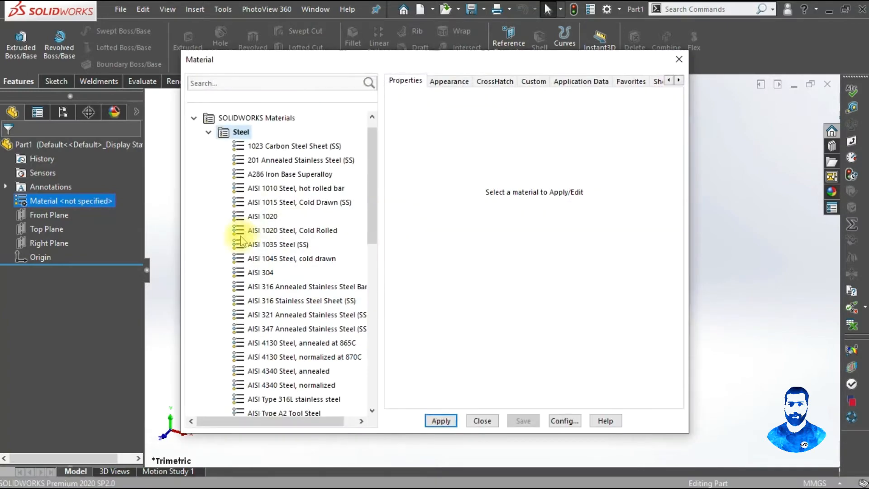
{"action": "scroll", "coordinate": [244, 328], "scroll_direction": "down", "scroll_amount": 7}
{"action": "scroll", "coordinate": [286, 327], "scroll_direction": "down", "scroll_amount": 1}
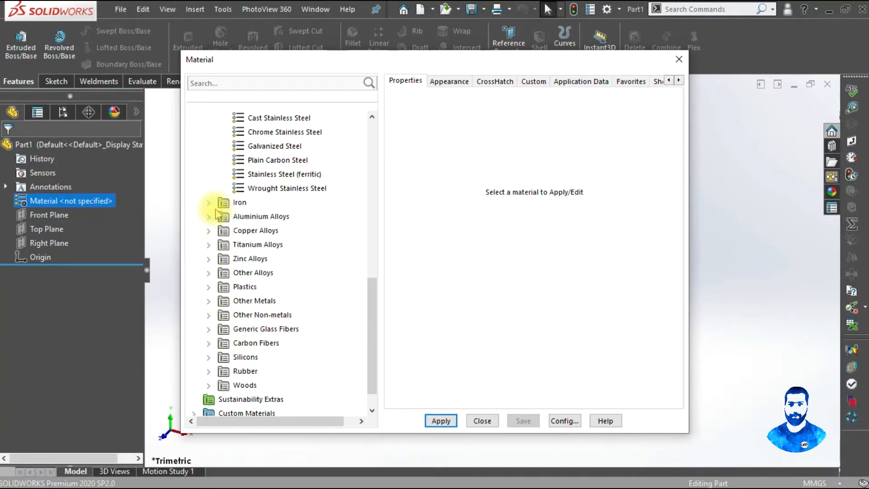
{"action": "left_click", "coordinate": [216, 244]}
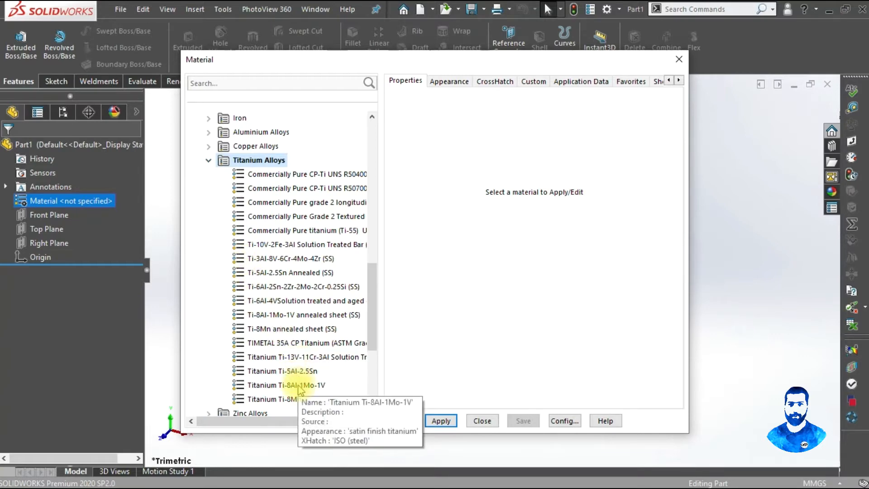
{"action": "left_click", "coordinate": [275, 386]}
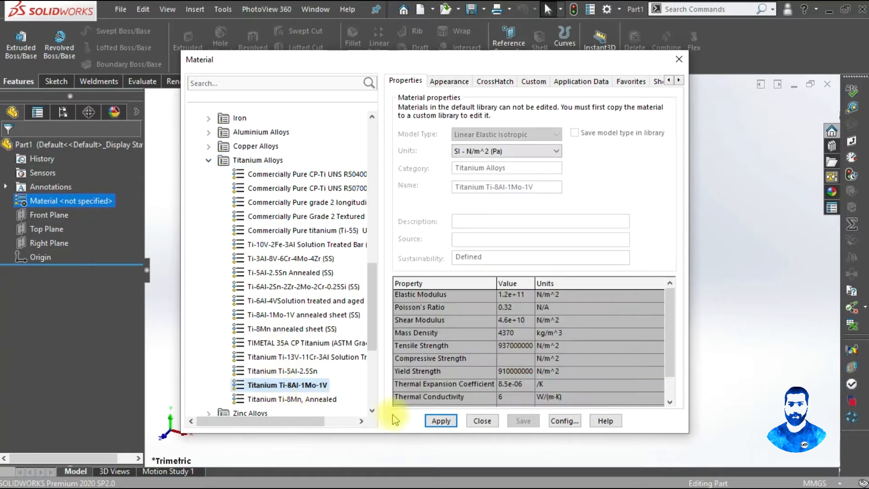
{"action": "left_click", "coordinate": [440, 420]}
{"action": "left_click", "coordinate": [471, 421]}
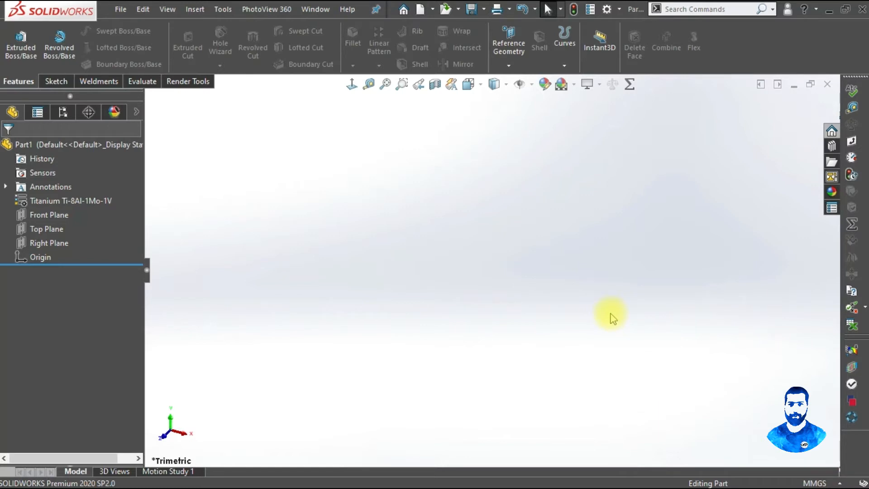
Start a sketch on the Top Plane and draw a centerline about 129 mm long across the origin, constrained vertical.
{"action": "left_click", "coordinate": [51, 229]}
{"action": "left_click", "coordinate": [66, 215]}
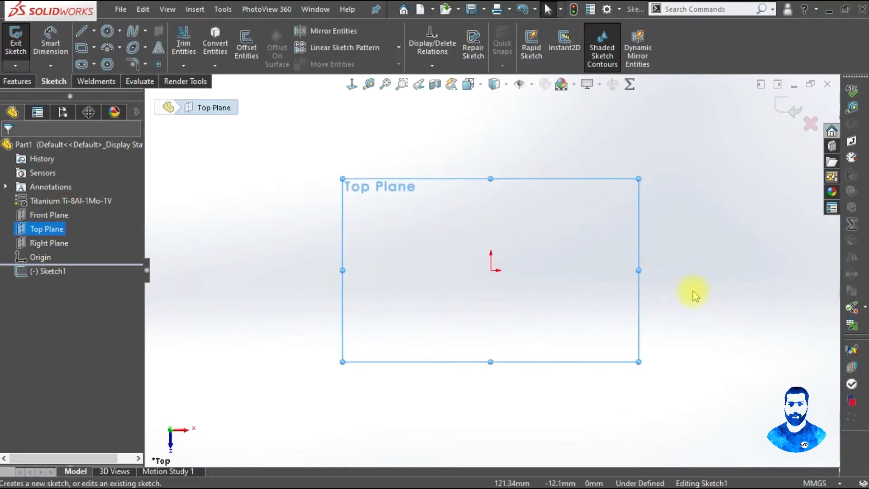
{"action": "left_click", "coordinate": [94, 33]}
{"action": "left_click", "coordinate": [84, 60]}
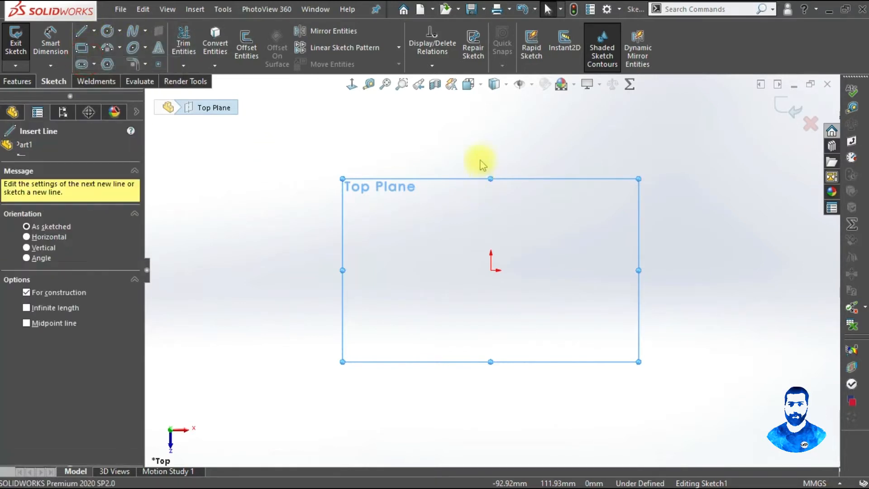
{"action": "left_click", "coordinate": [491, 153]}
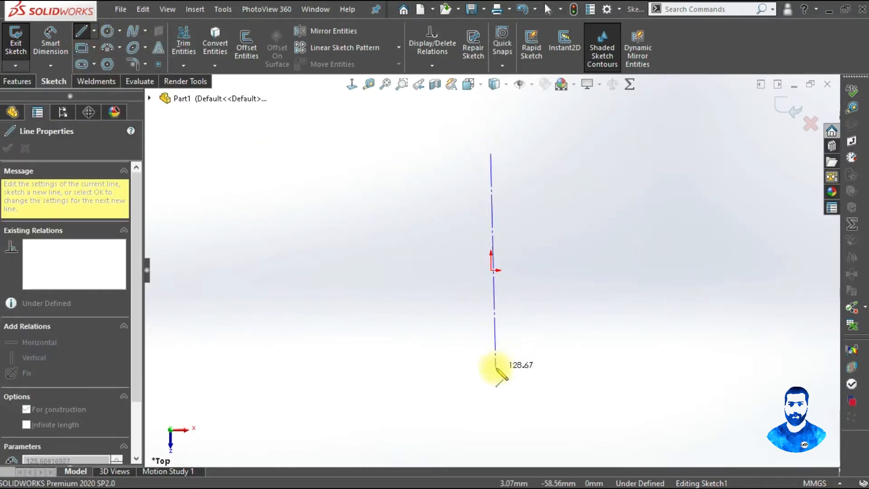
{"action": "key", "text": "Escape"}
{"action": "key", "text": "Escape"}
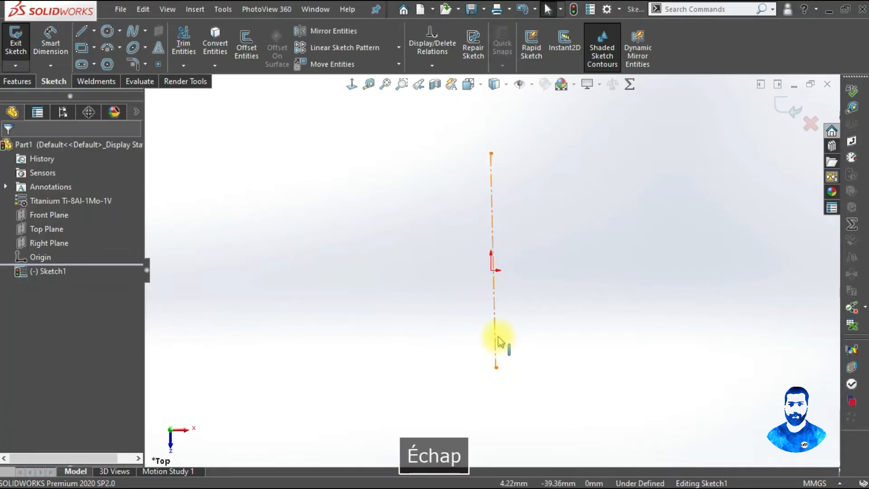
{"action": "left_click", "coordinate": [556, 184]}
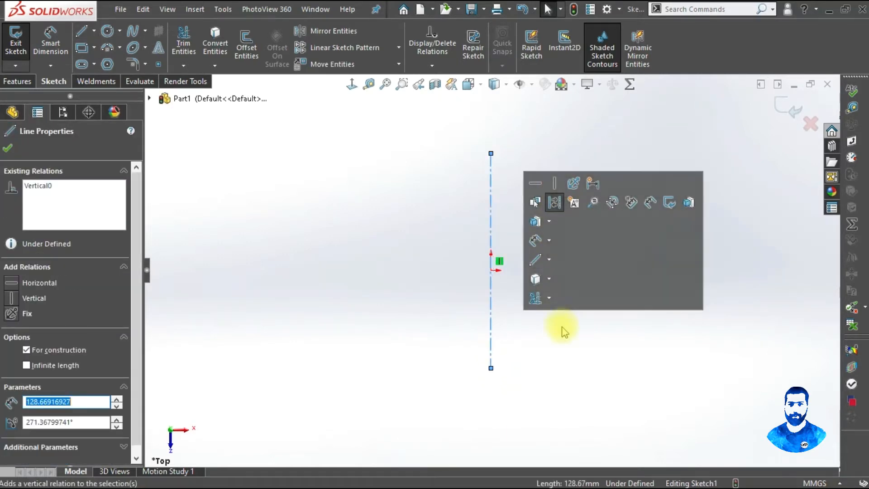
{"action": "left_click", "coordinate": [575, 353]}
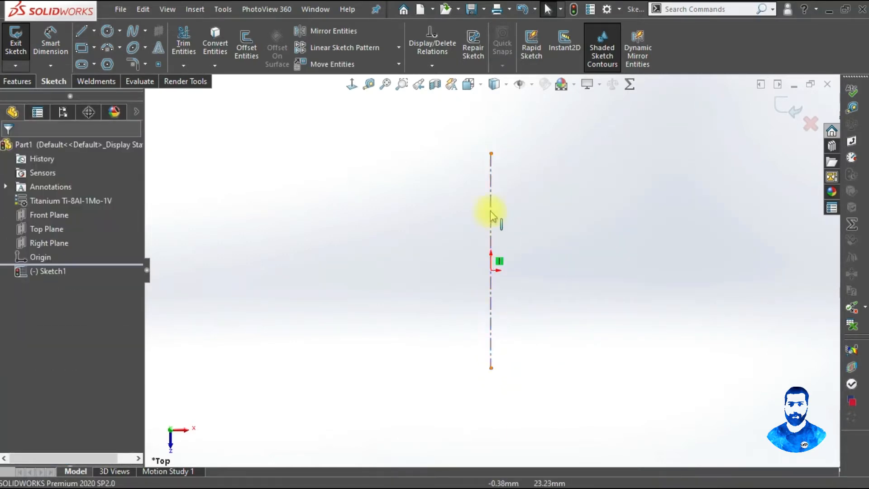
Draw a horizontal centerline about 127 mm long from the origin towards positive X.
{"action": "left_click", "coordinate": [94, 31]}
{"action": "left_click", "coordinate": [84, 62]}
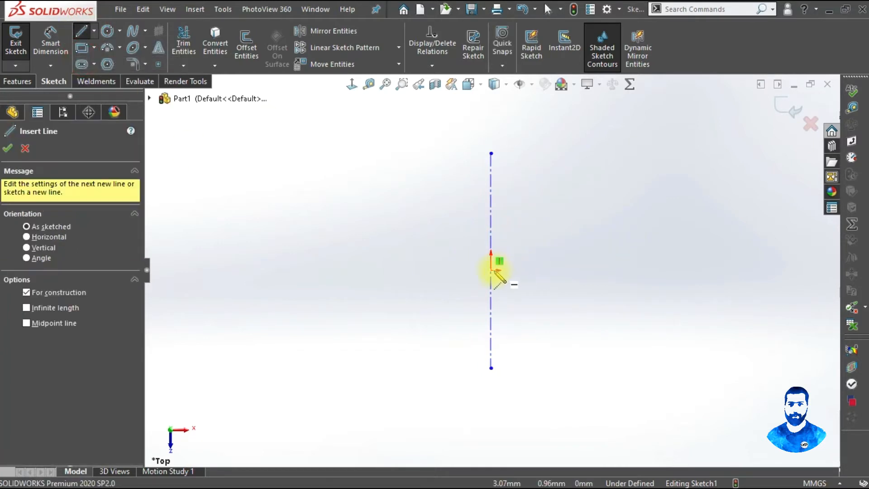
{"action": "left_click", "coordinate": [491, 271]}
{"action": "left_click", "coordinate": [701, 270]}
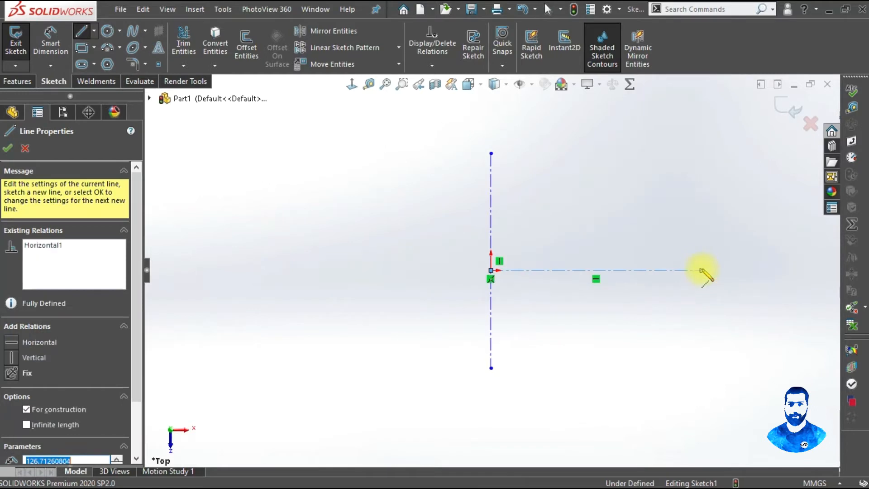
{"action": "key", "text": "Escape"}
With Dynamic Mirror about the vertical centerline, sketch a closed rectangular outline with four angled corners around the origin, its upper edge about 101 mm long.
{"action": "left_click", "coordinate": [638, 45]}
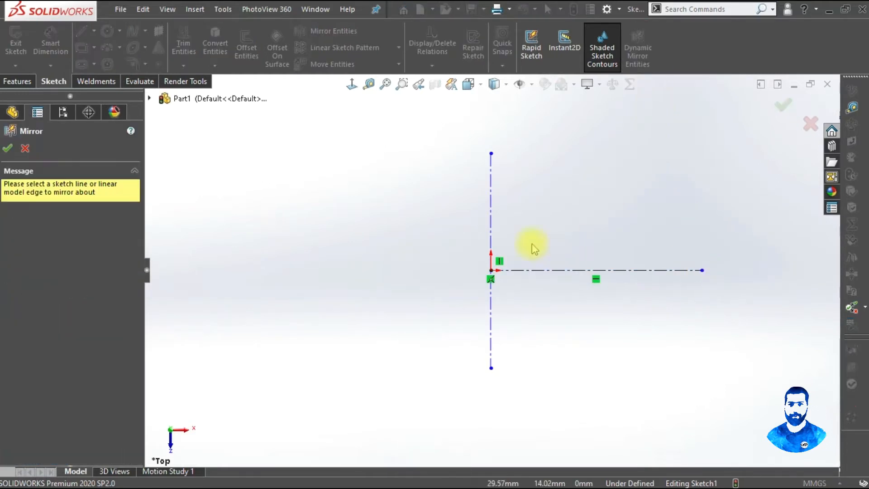
{"action": "left_click", "coordinate": [491, 222]}
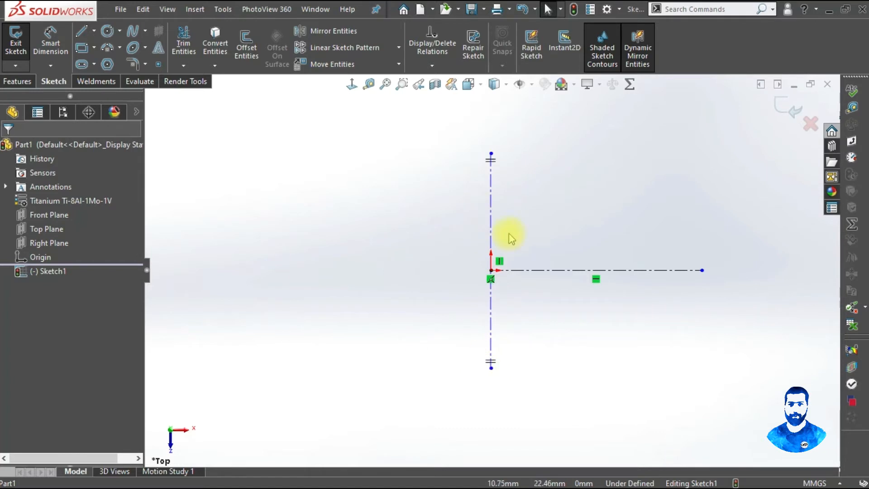
{"action": "left_click", "coordinate": [77, 33]}
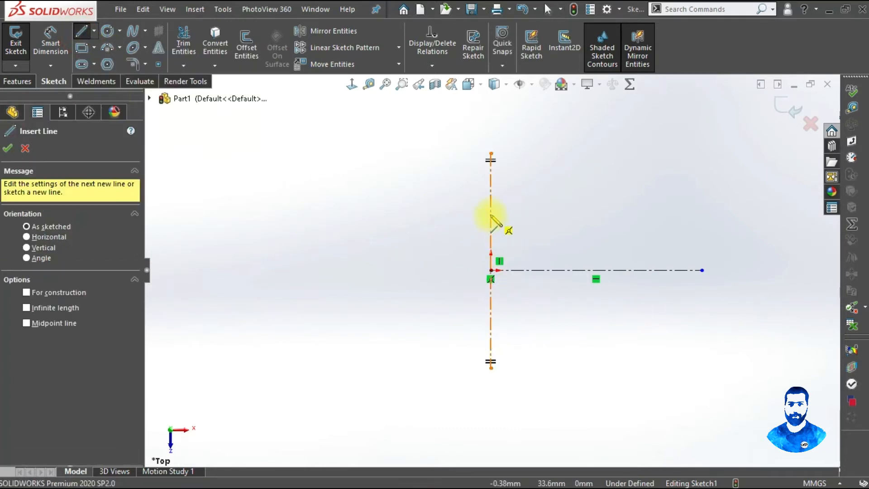
{"action": "left_click", "coordinate": [491, 215]}
{"action": "left_click", "coordinate": [575, 214]}
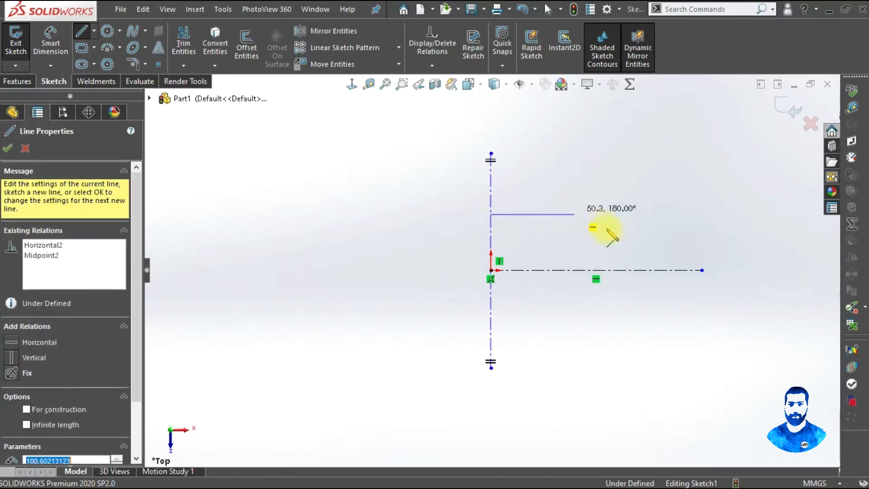
{"action": "left_click", "coordinate": [604, 230]}
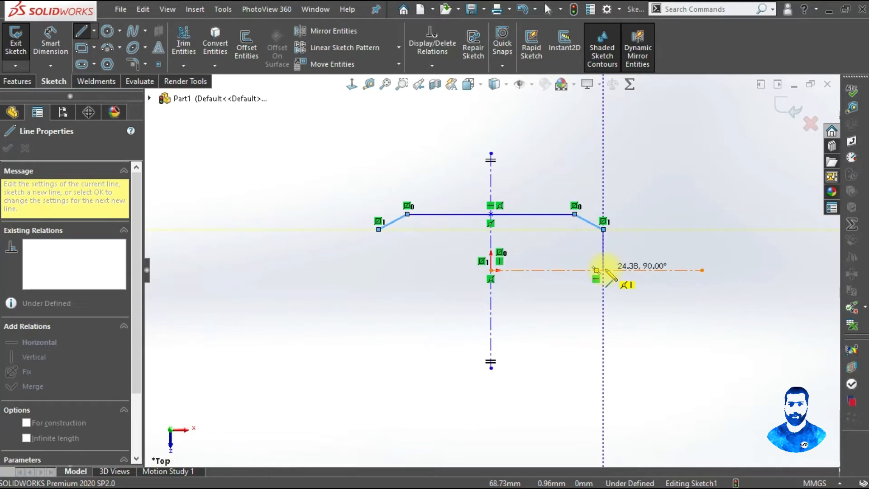
{"action": "left_click", "coordinate": [604, 270]}
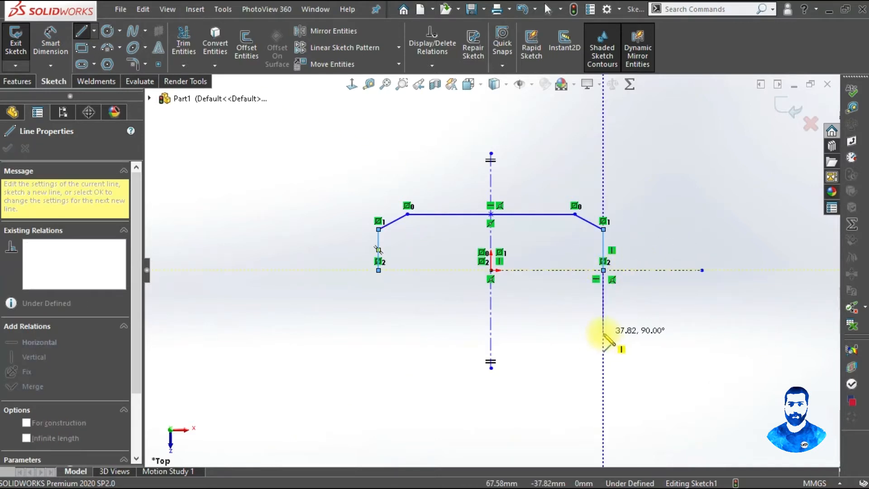
{"action": "left_click", "coordinate": [603, 311]}
{"action": "double_click", "coordinate": [583, 333]}
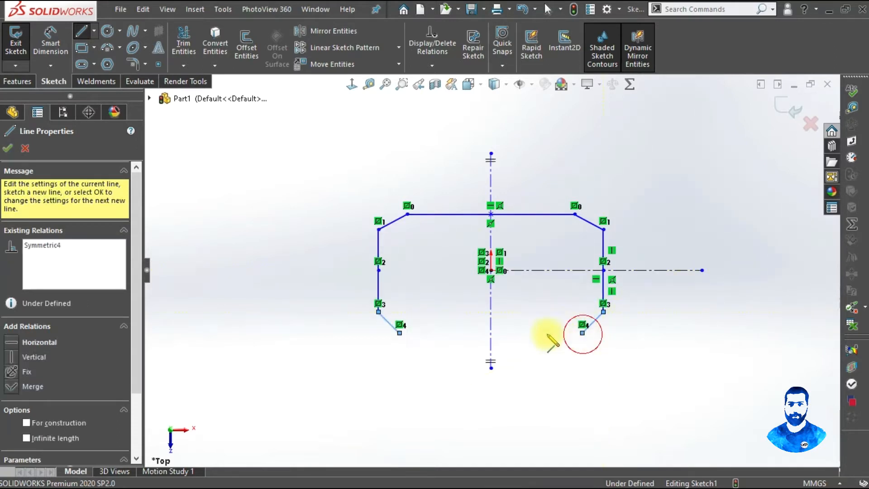
{"action": "left_click", "coordinate": [492, 334]}
{"action": "key", "text": "Escape"}
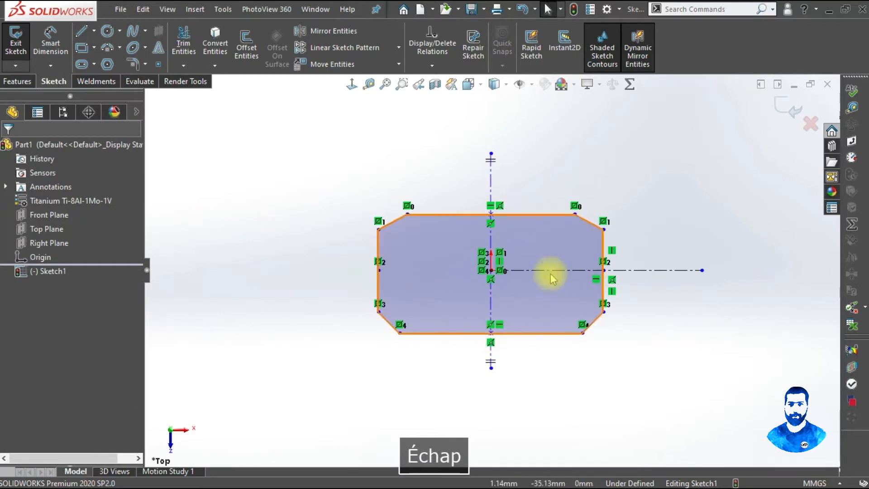
Make the outline's upper and lower horizontal edges symmetric about the horizontal centerline.
{"action": "left_click", "coordinate": [557, 214]}
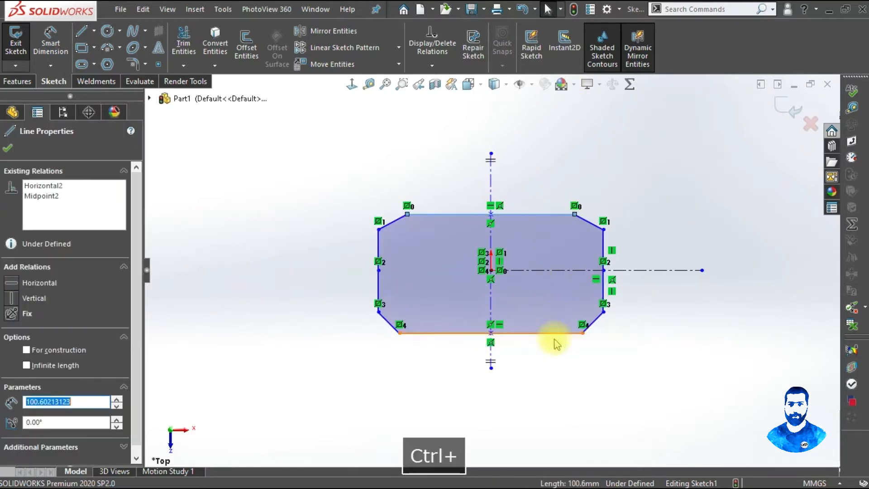
{"action": "left_click", "coordinate": [555, 333], "text": "ctrl"}
{"action": "left_click", "coordinate": [561, 271], "text": "ctrl"}
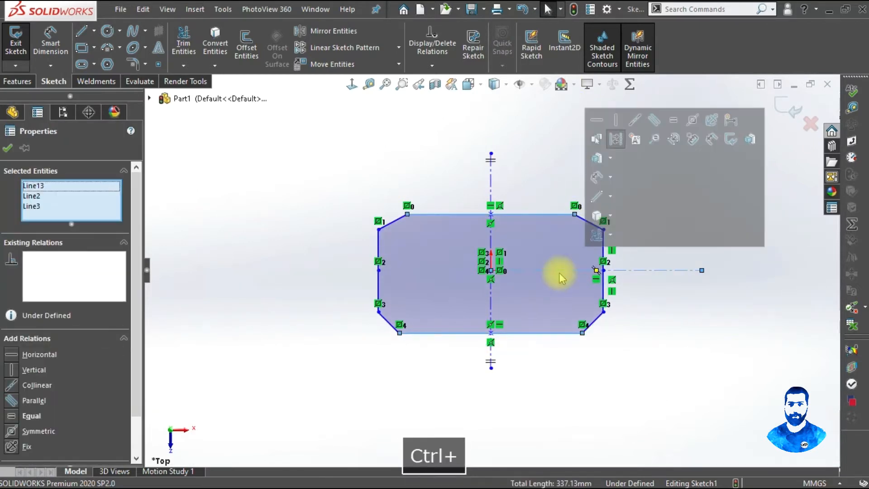
{"action": "left_click", "coordinate": [692, 119]}
{"action": "left_click", "coordinate": [645, 320]}
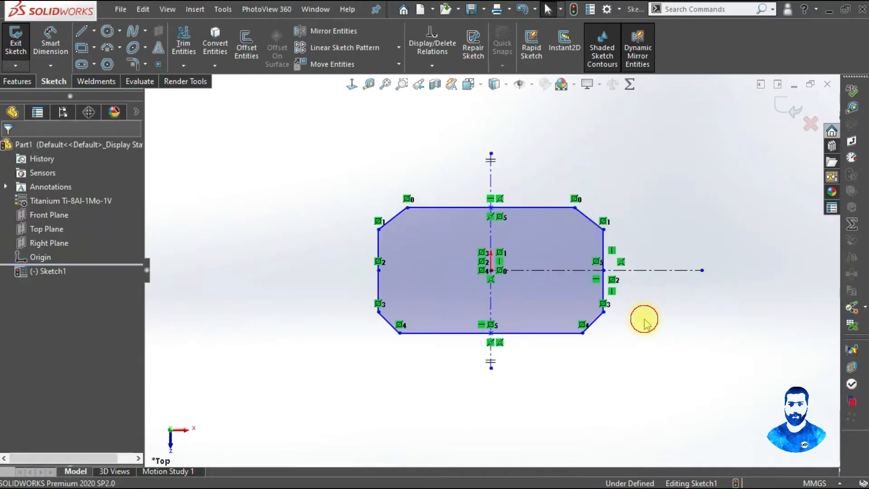
Make the two angled corner lines on the outline's right side symmetric about the horizontal centerline.
{"action": "left_click", "coordinate": [599, 225]}
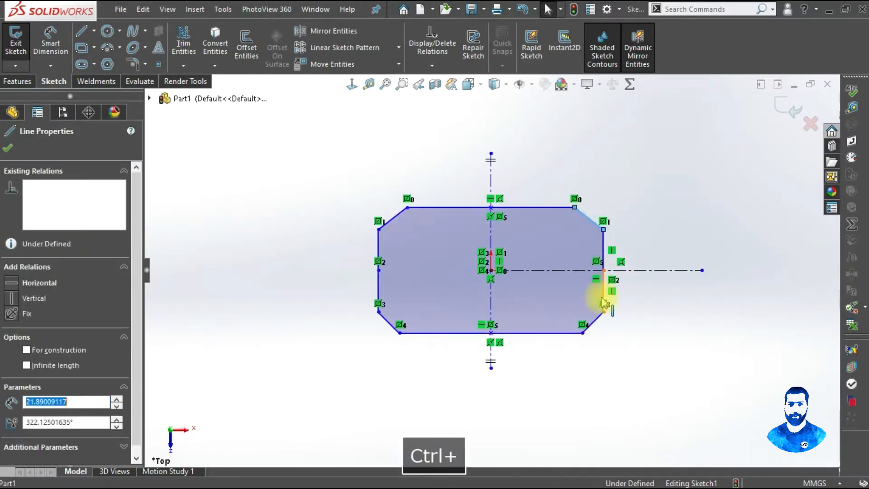
{"action": "left_click", "coordinate": [604, 302], "text": "ctrl"}
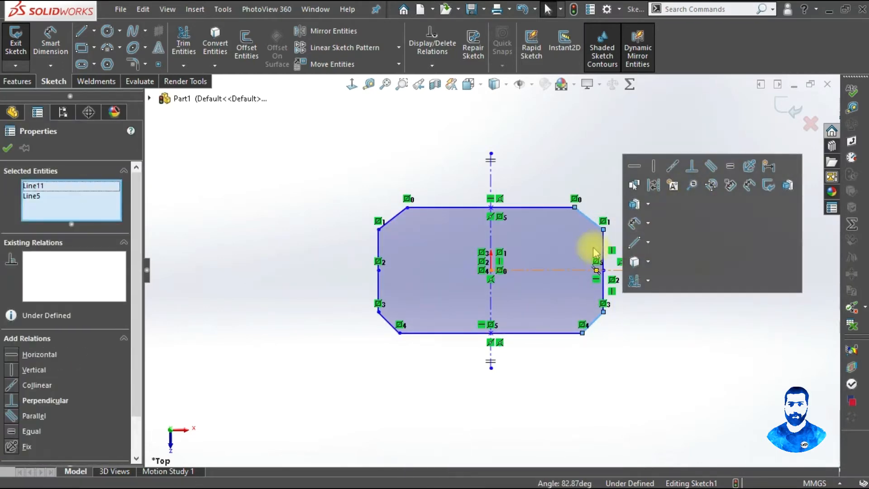
{"action": "left_click", "coordinate": [569, 271], "text": "ctrl"}
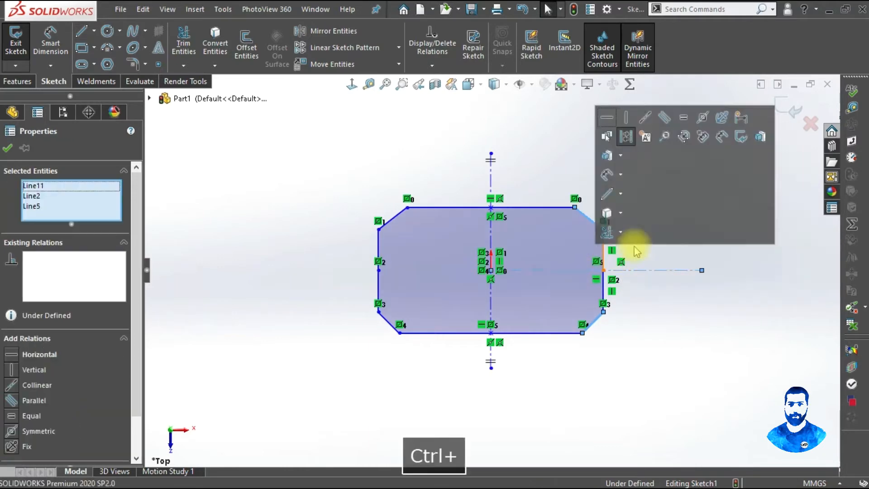
{"action": "left_click", "coordinate": [703, 136]}
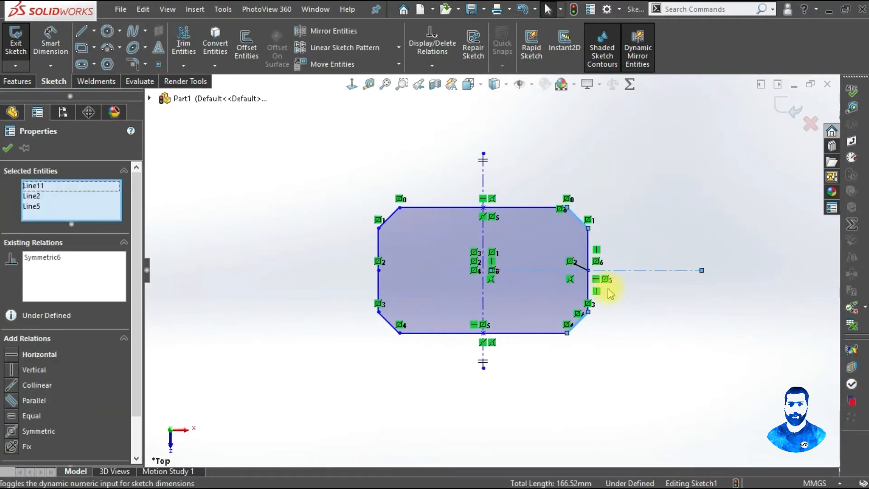
{"action": "scroll", "coordinate": [589, 280], "scroll_direction": "down", "scroll_amount": 3}
{"action": "scroll", "coordinate": [578, 283], "scroll_direction": "up", "scroll_amount": 2}
{"action": "scroll", "coordinate": [524, 271], "scroll_direction": "down", "scroll_amount": 1}
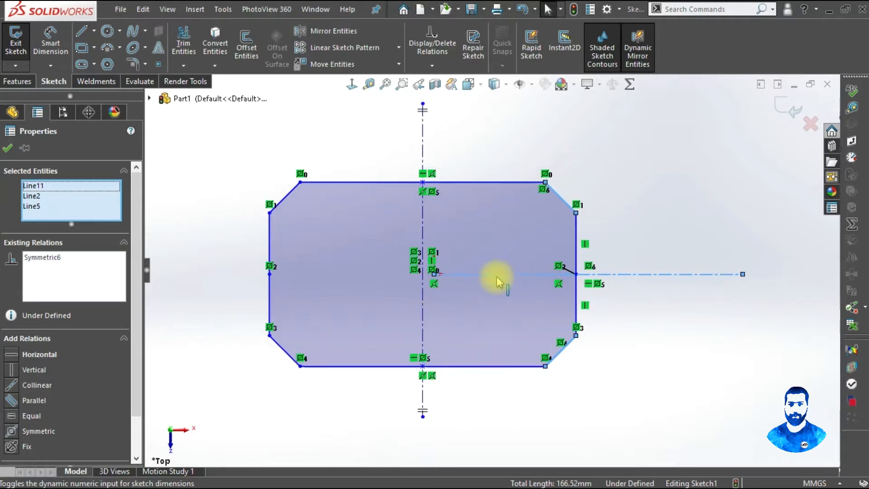
{"action": "left_click", "coordinate": [664, 329]}
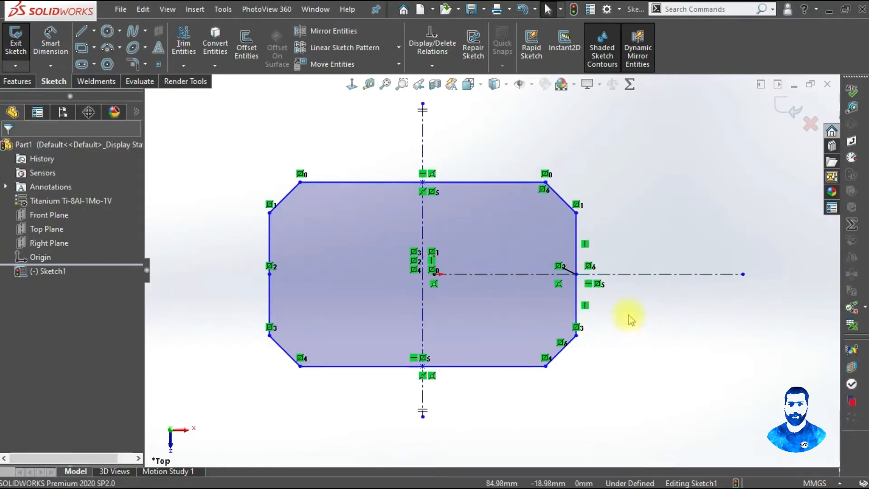
Dimension the outline's overall width between its two vertical sides as 30 mm.
{"action": "left_click", "coordinate": [49, 37]}
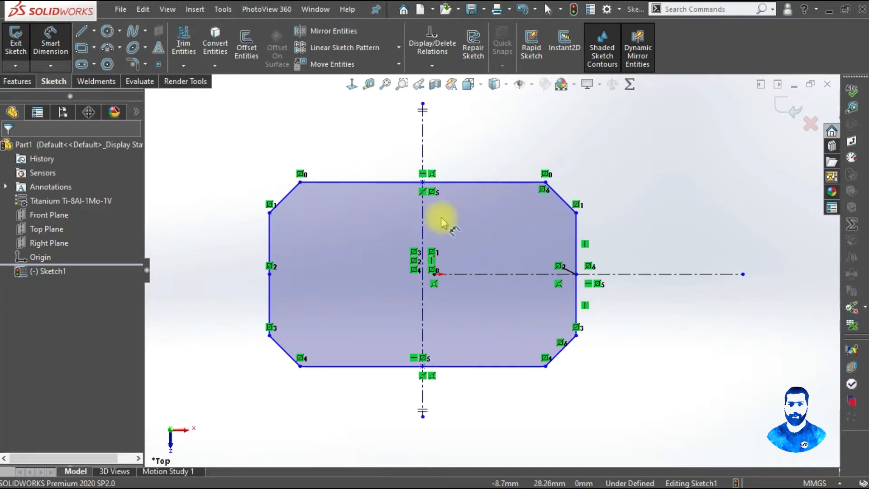
{"action": "left_click", "coordinate": [577, 247]}
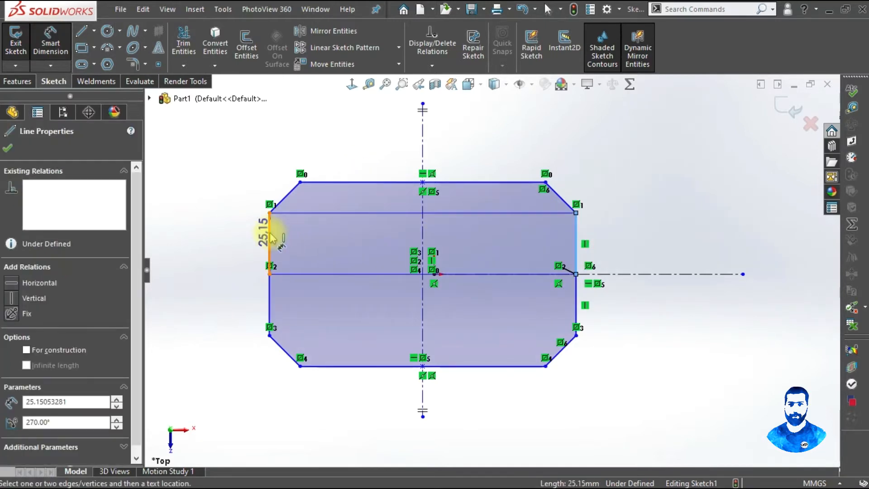
{"action": "left_click", "coordinate": [270, 231]}
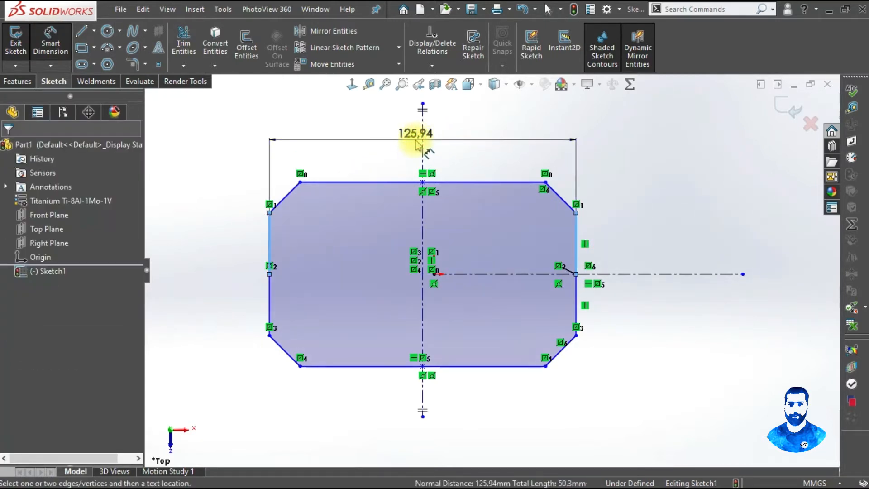
{"action": "left_click", "coordinate": [417, 145]}
{"action": "type", "text": "30"}
{"action": "key", "text": "Return"}
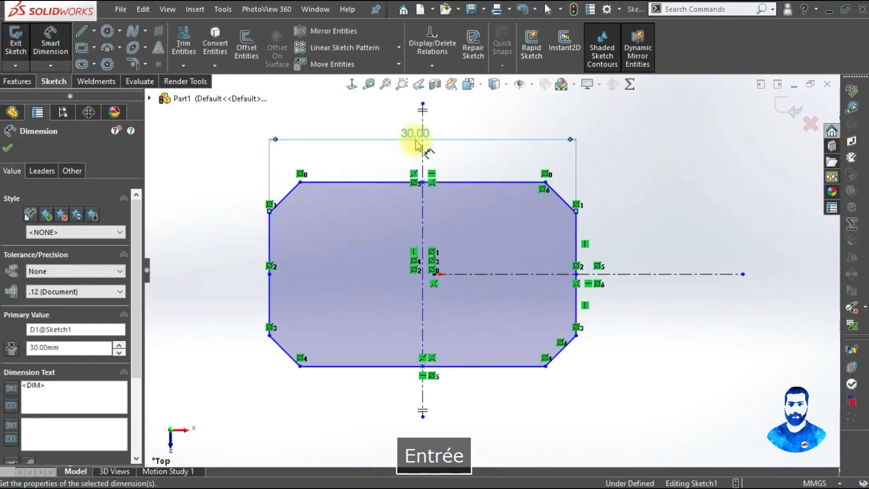
Dimension the outline's overall height between its upper and lower horizontal edges as 15 mm.
{"action": "left_click", "coordinate": [510, 182]}
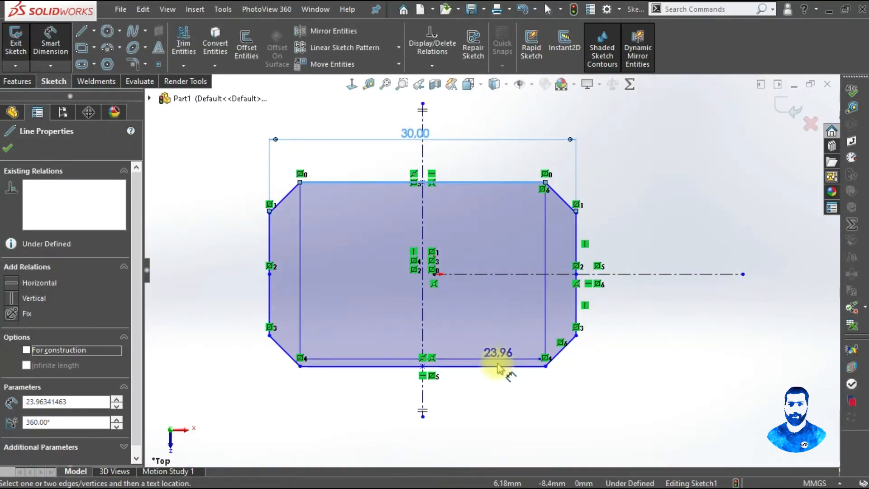
{"action": "left_click", "coordinate": [499, 366]}
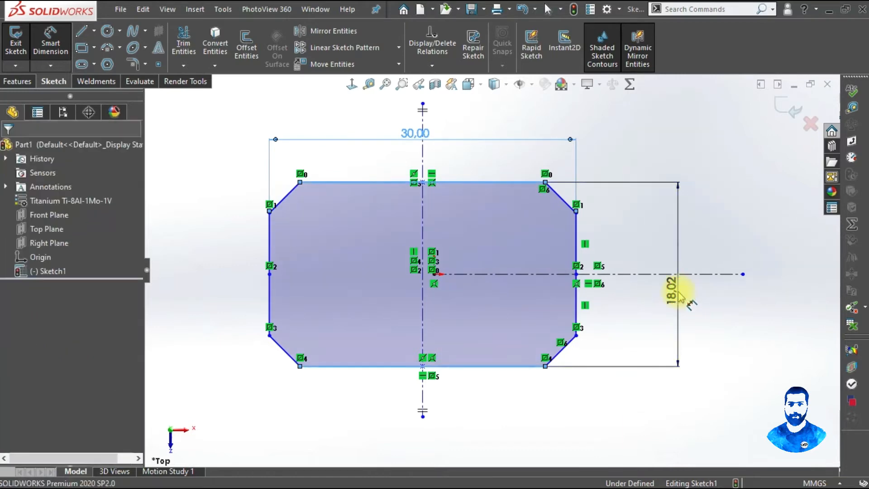
{"action": "left_click", "coordinate": [679, 292]}
{"action": "type", "text": "15"}
{"action": "key", "text": "Return"}
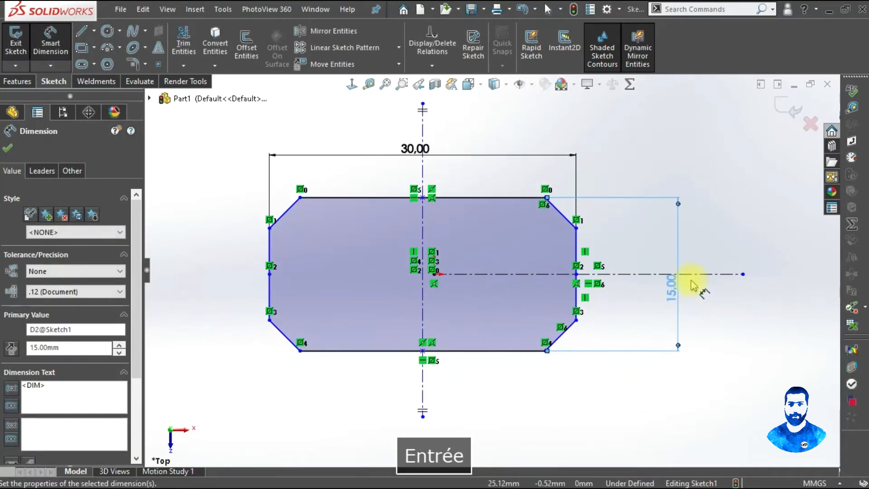
Dimension the horizontal extent of the outline's upper-right angled corner line as 2 mm.
{"action": "left_click", "coordinate": [572, 225]}
{"action": "left_click", "coordinate": [566, 176]}
{"action": "type", "text": "2"}
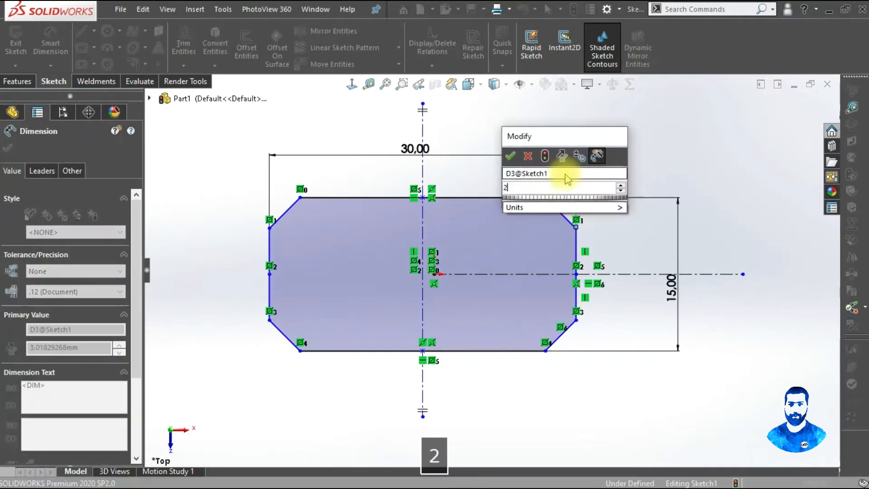
{"action": "key", "text": "Return"}
Dimension the upper-right angled corner line's angle from the horizontal at its upper endpoint as 45 degrees.
{"action": "left_click", "coordinate": [570, 216]}
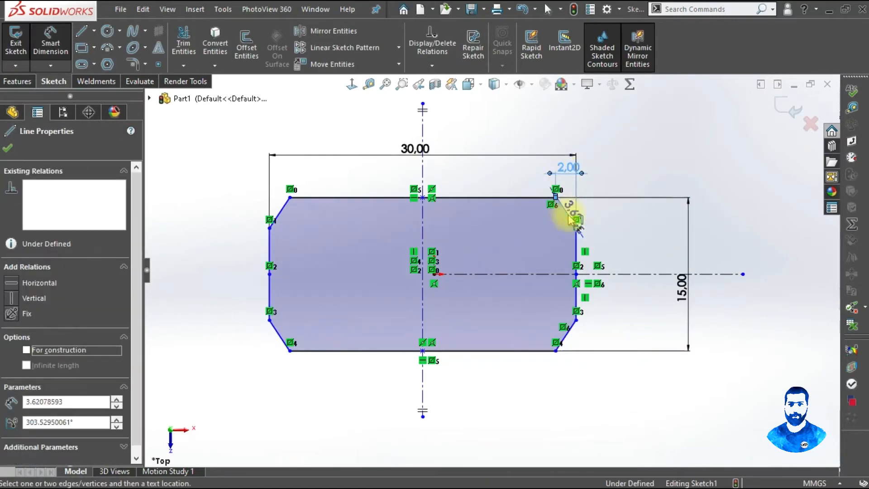
{"action": "left_click", "coordinate": [557, 198]}
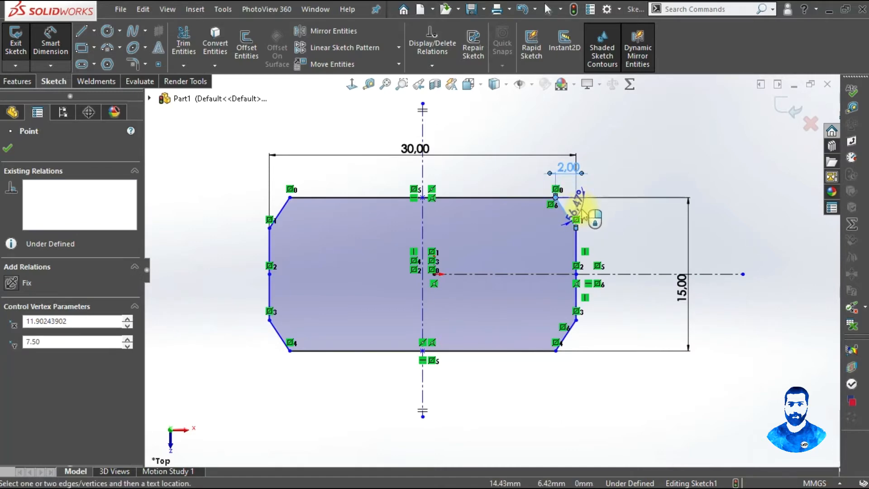
{"action": "left_click", "coordinate": [583, 210]}
{"action": "type", "text": "45"}
{"action": "key", "text": "Return"}
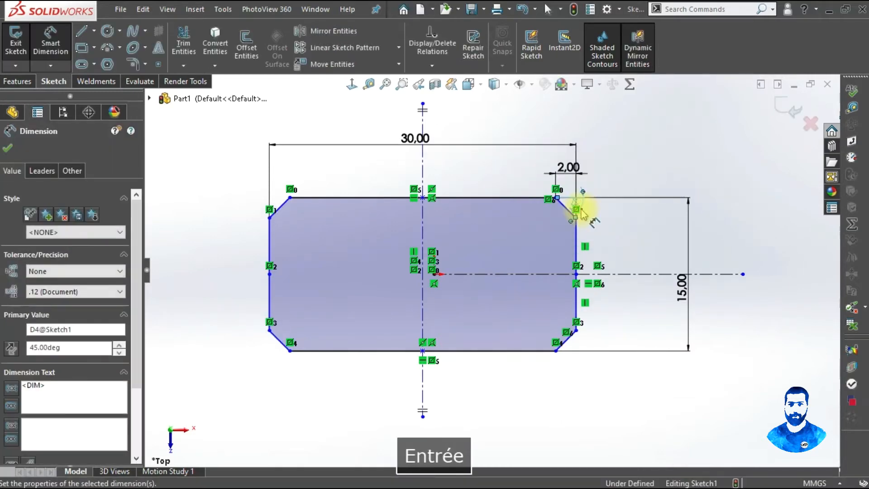
{"action": "left_click", "coordinate": [613, 224]}
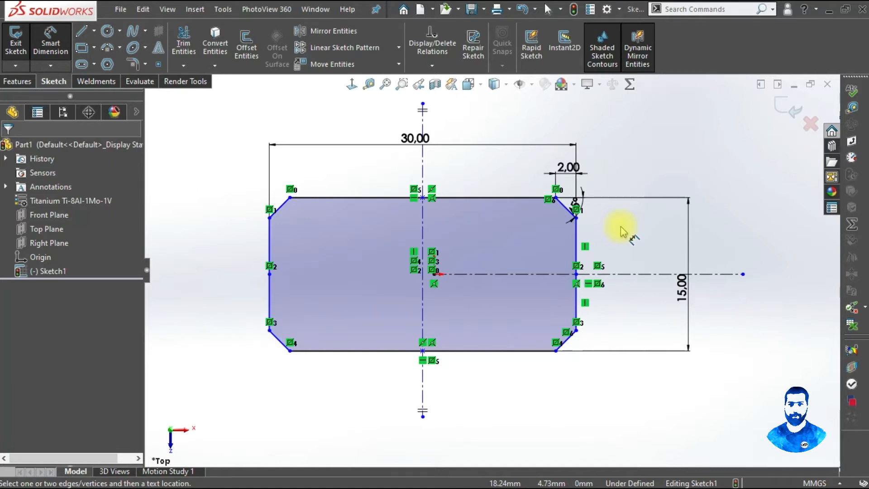
{"action": "key", "text": "Escape"}
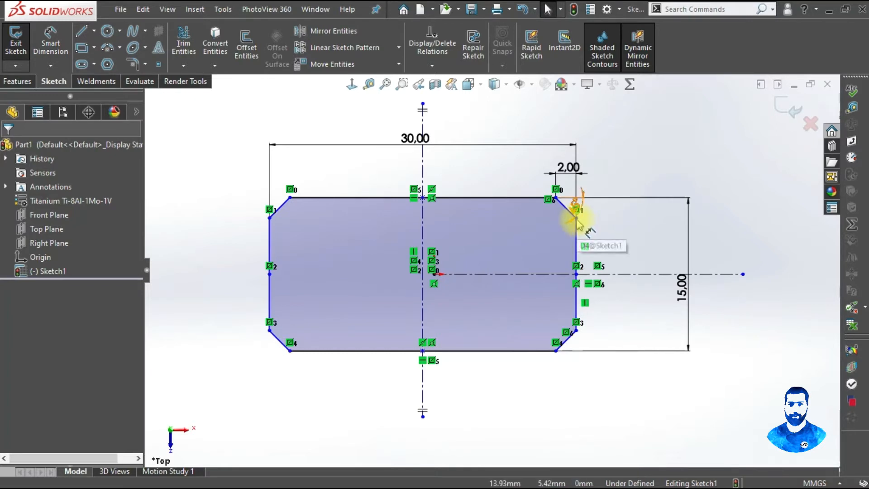
Test the outline's sideways freedom by shifting it along the horizontal centerline, and make the vertical centerline coincident with the origin.
{"action": "mouse_move", "coordinate": [577, 248]}
{"action": "left_mouse_down"}
{"action": "mouse_move", "coordinate": [536, 247]}
{"action": "mouse_move", "coordinate": [633, 253]}
{"action": "mouse_move", "coordinate": [535, 246]}
{"action": "mouse_move", "coordinate": [660, 246]}
{"action": "left_mouse_up"}
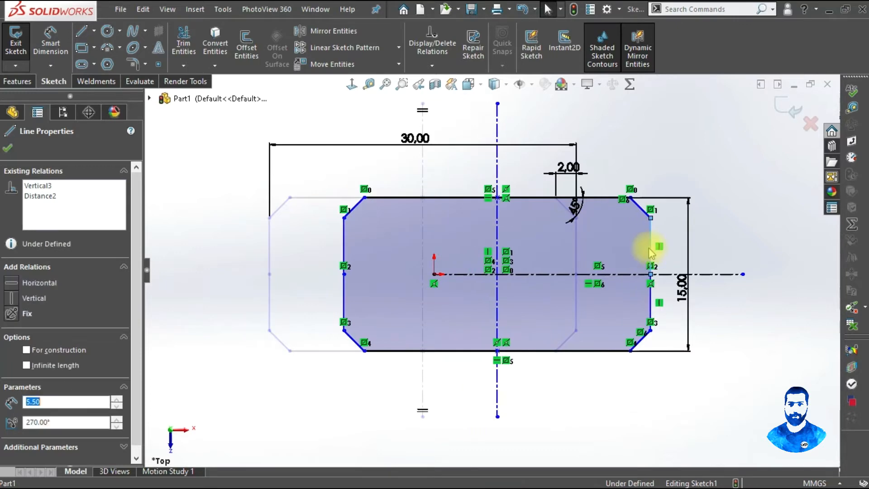
{"action": "left_click", "coordinate": [497, 249]}
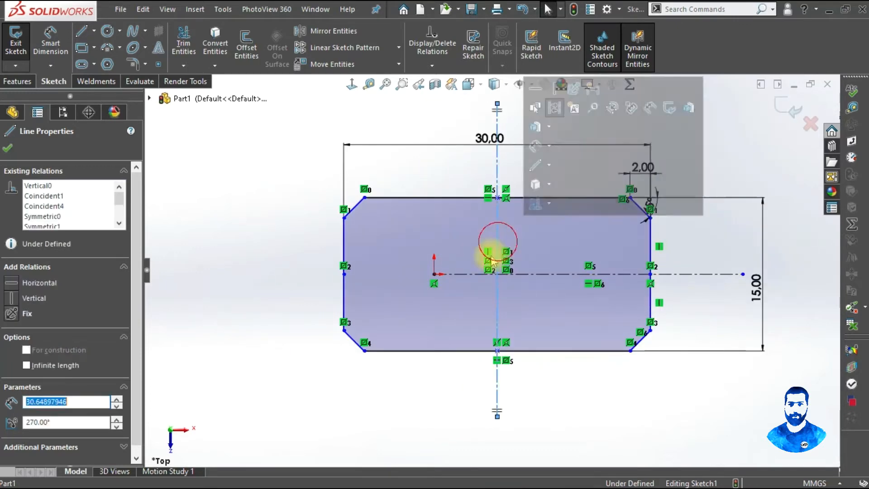
{"action": "left_click", "coordinate": [435, 276], "text": "ctrl"}
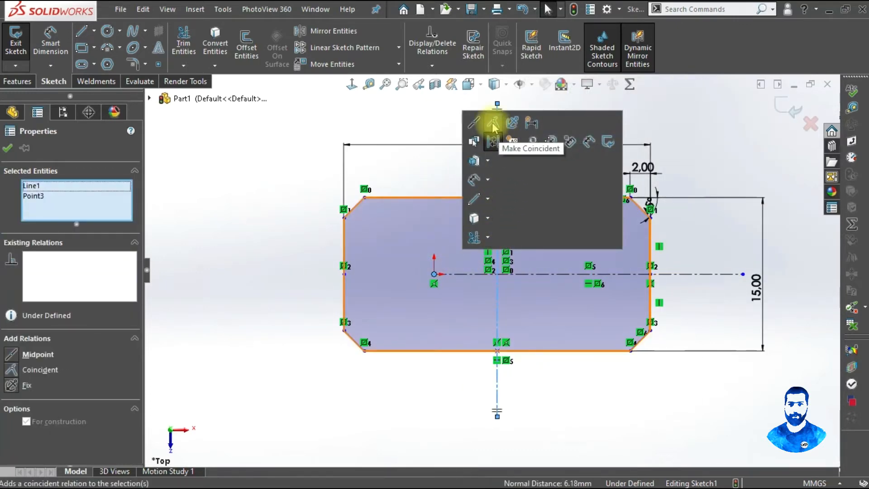
{"action": "left_click", "coordinate": [494, 127]}
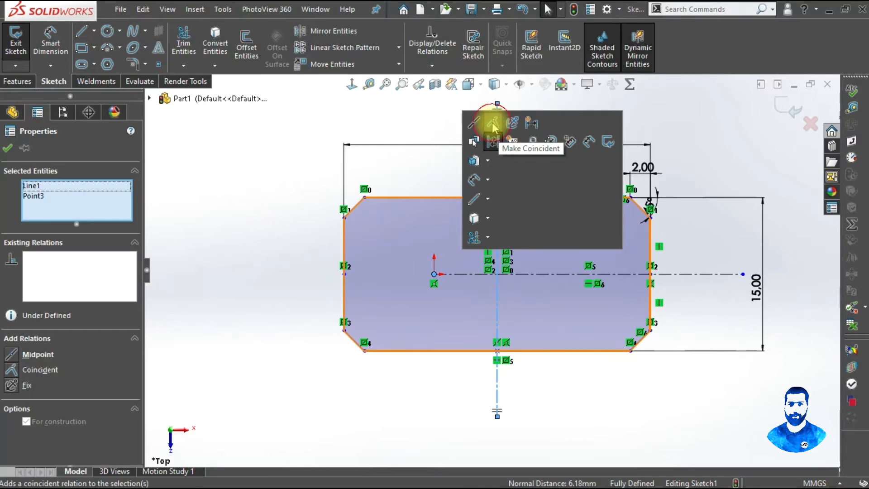